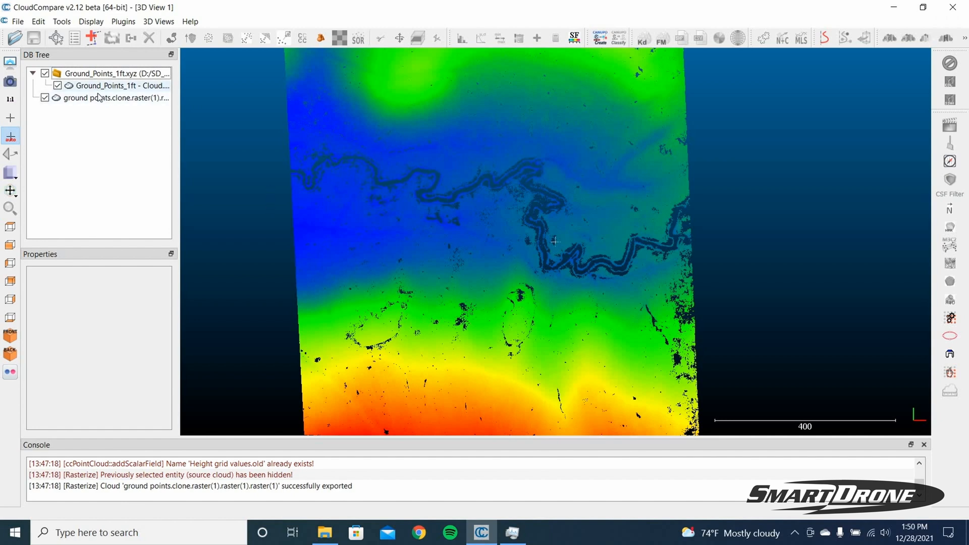
Hide the Ground_Points_1ft cloud and leave only the rasterized ground points cloud displayed.
click(83, 100)
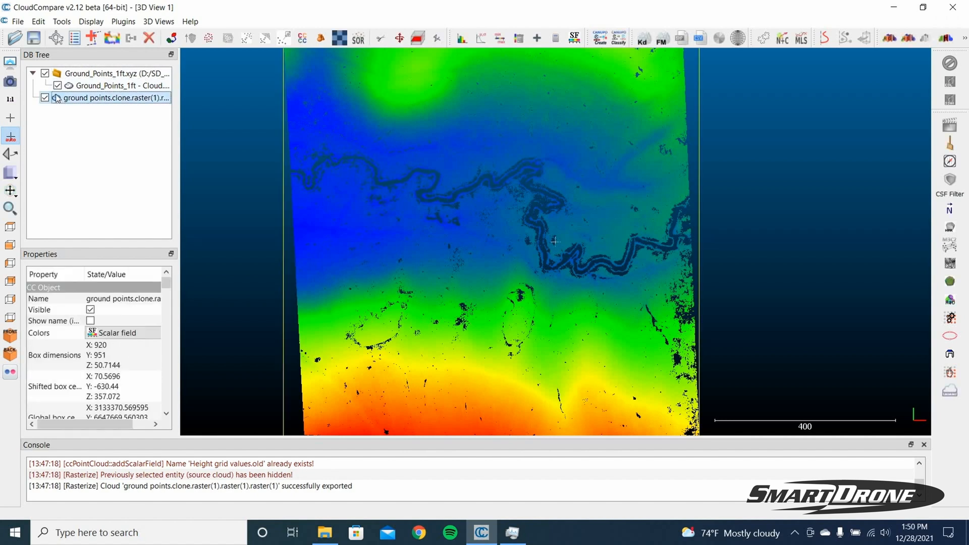
click(57, 86)
click(45, 98)
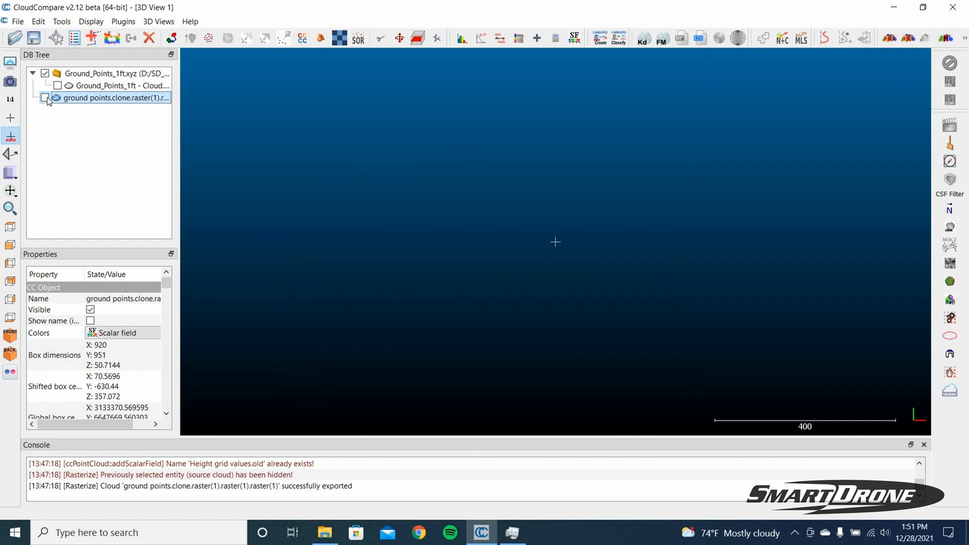
click(45, 98)
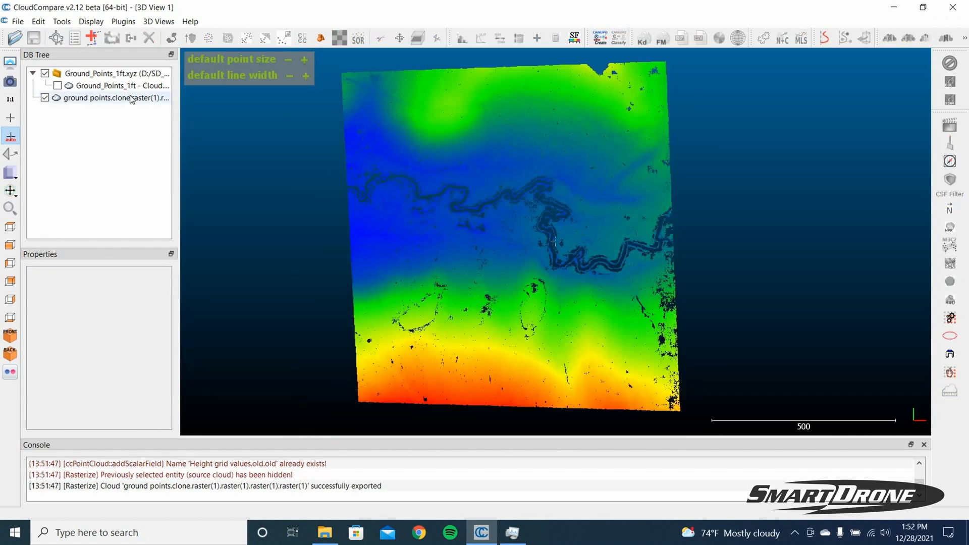
Subsample the rasterized ground points cloud by the Space method with a minimum space between points of 5.
click(116, 98)
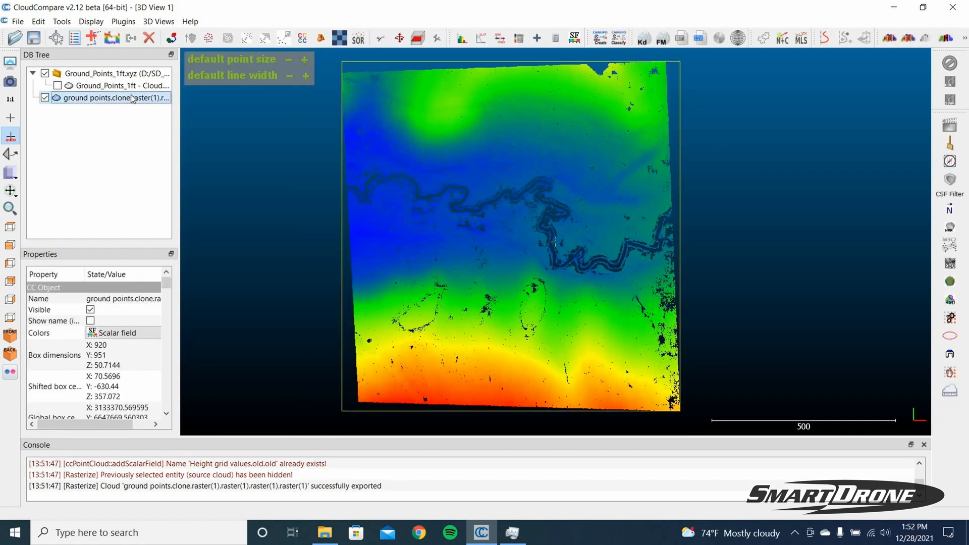
click(209, 39)
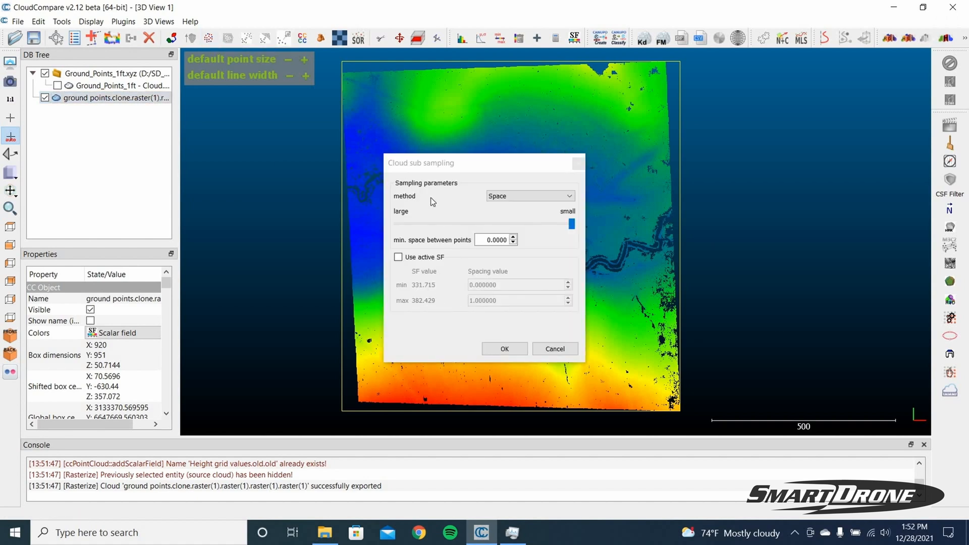
drag(488, 239, 561, 237)
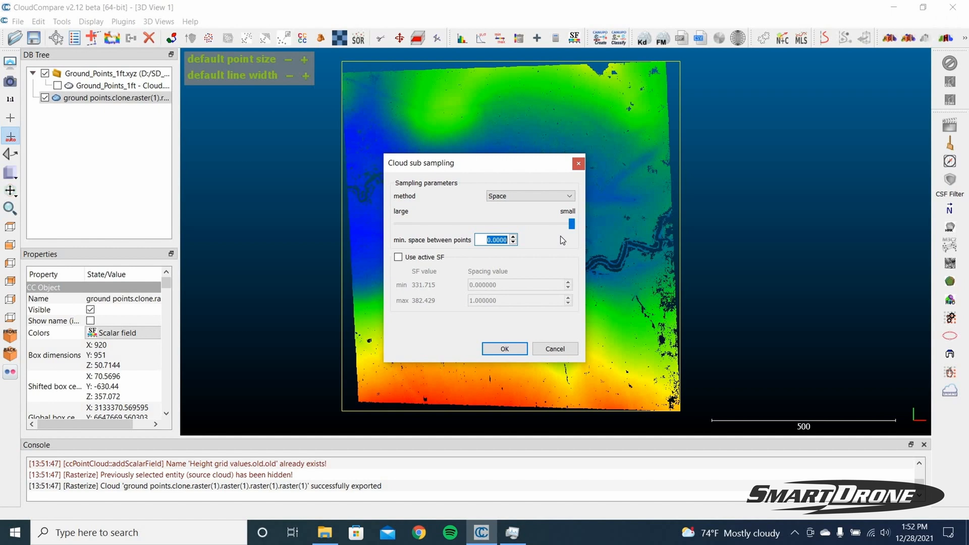
text(5)
click(518, 348)
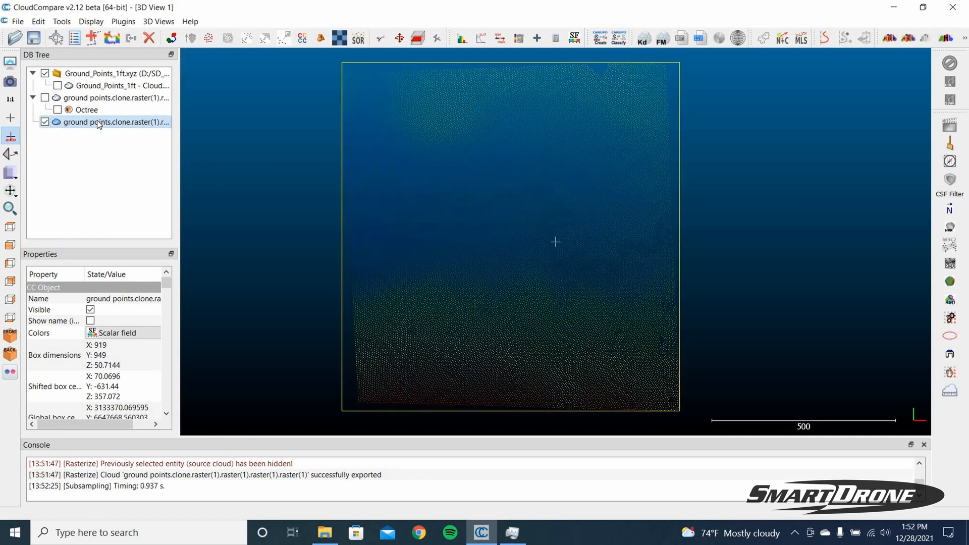
Hide the new subsampled cloud, show the rasterized ground points cloud again and subsample it with a minimum point spacing of 10.
click(45, 121)
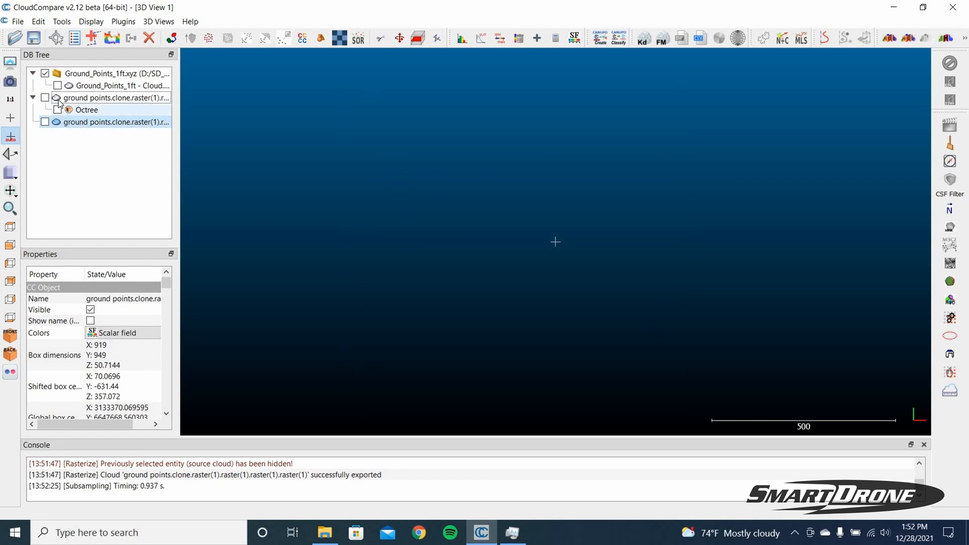
click(45, 98)
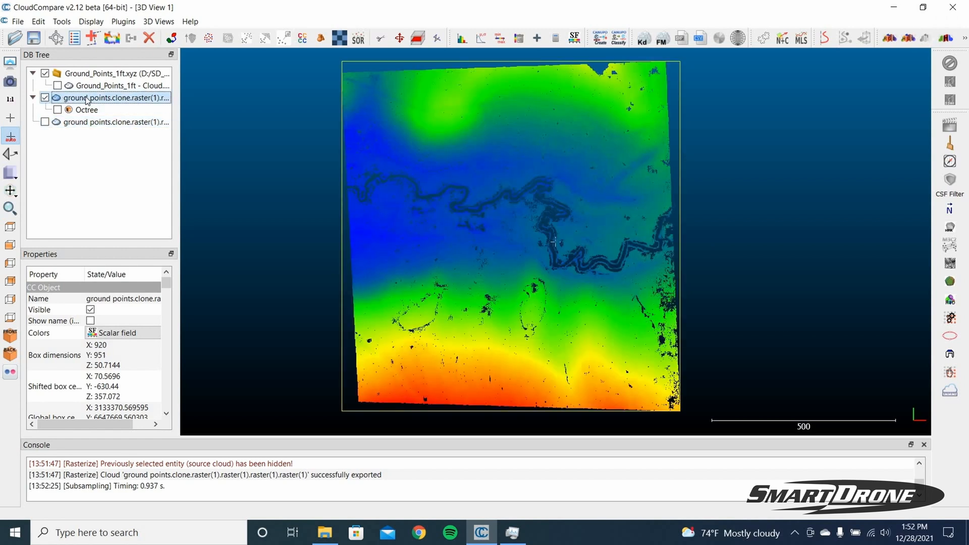
click(228, 37)
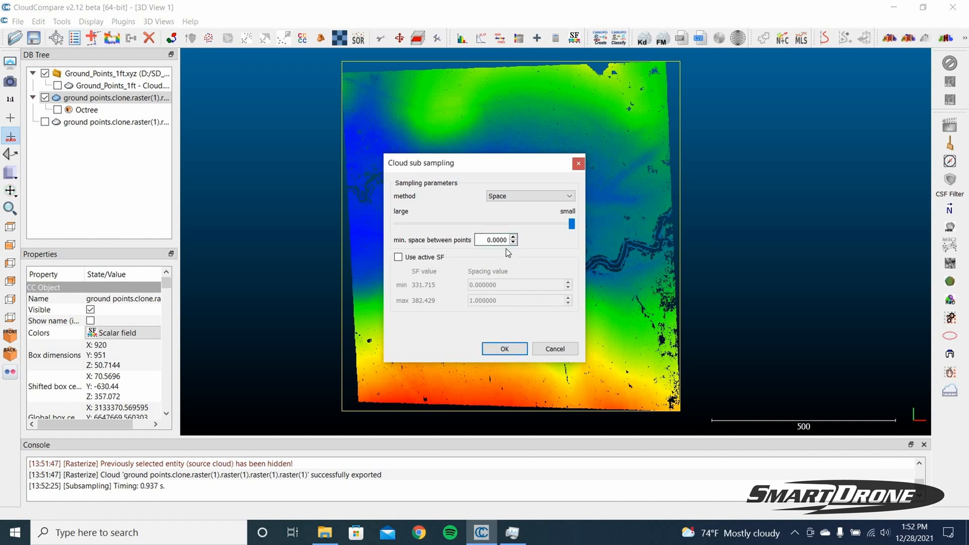
text(10)
click(505, 349)
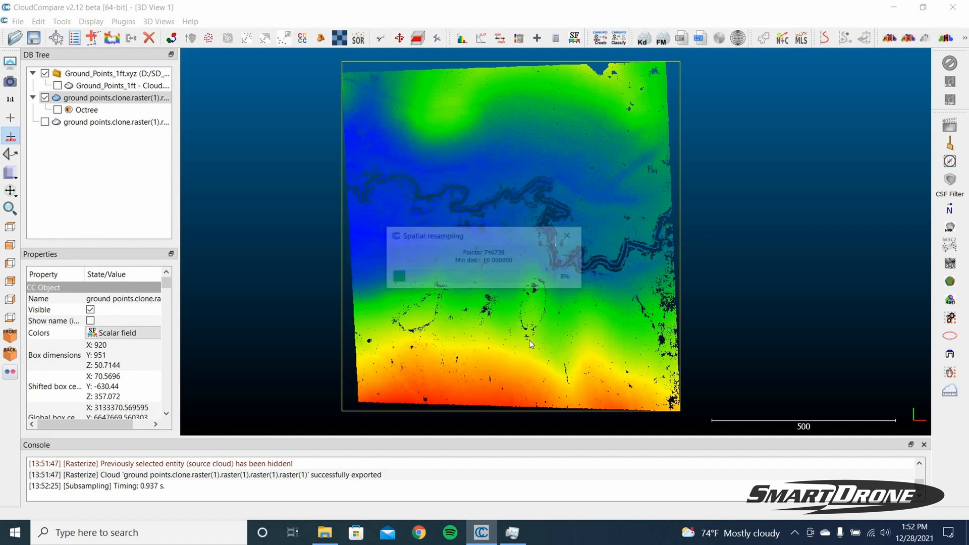
Hide the 10-spacing cloud, redisplay the source raster cloud and subsample it with a minimum point spacing of 25.
click(45, 134)
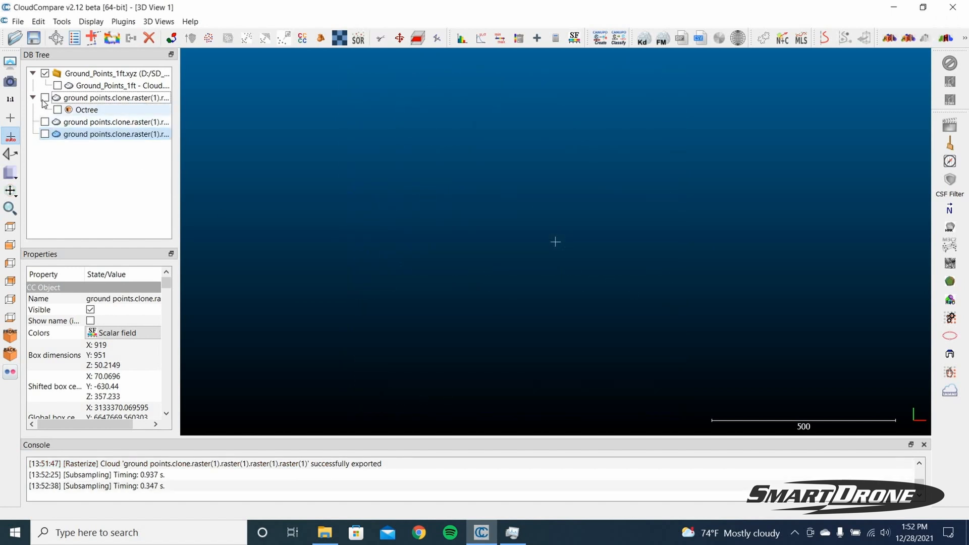
click(44, 97)
click(76, 98)
right_click(77, 99)
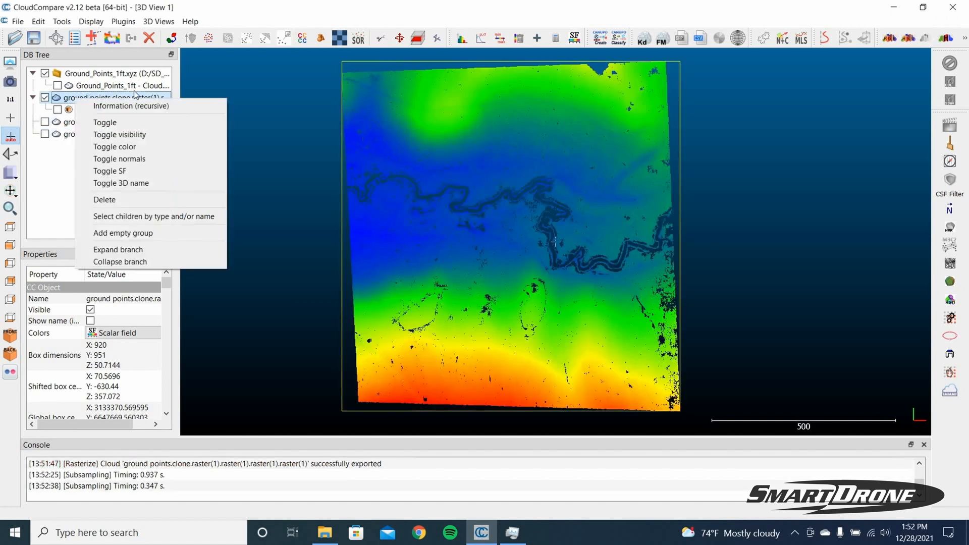
click(208, 37)
click(492, 239)
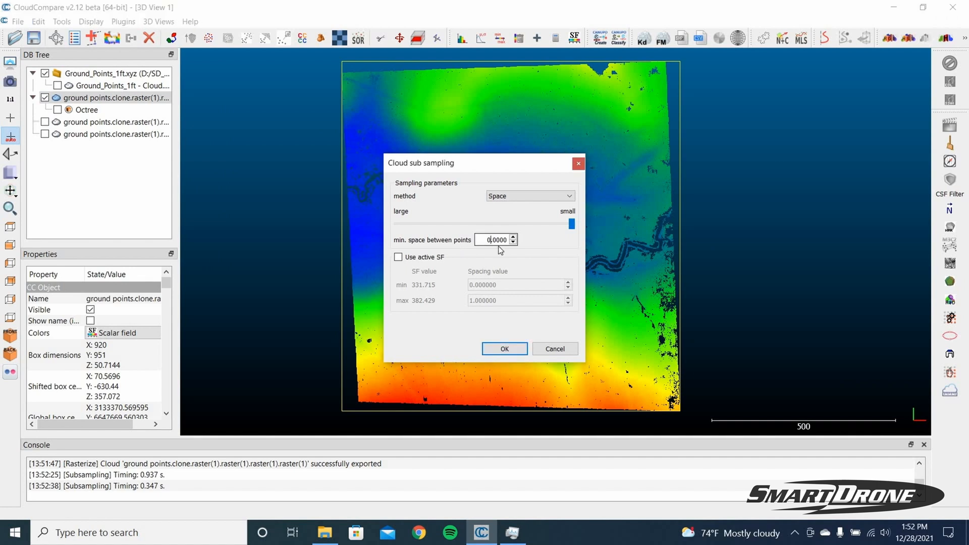
text(25)
click(505, 349)
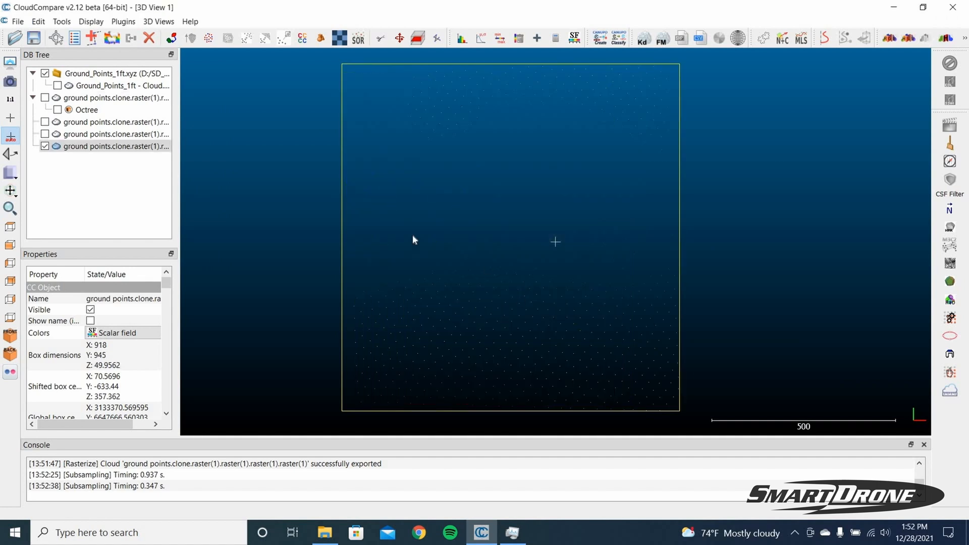
Hide the 25-spacing cloud, redisplay the source raster cloud and subsample it with a minimum point spacing of 50.
click(44, 146)
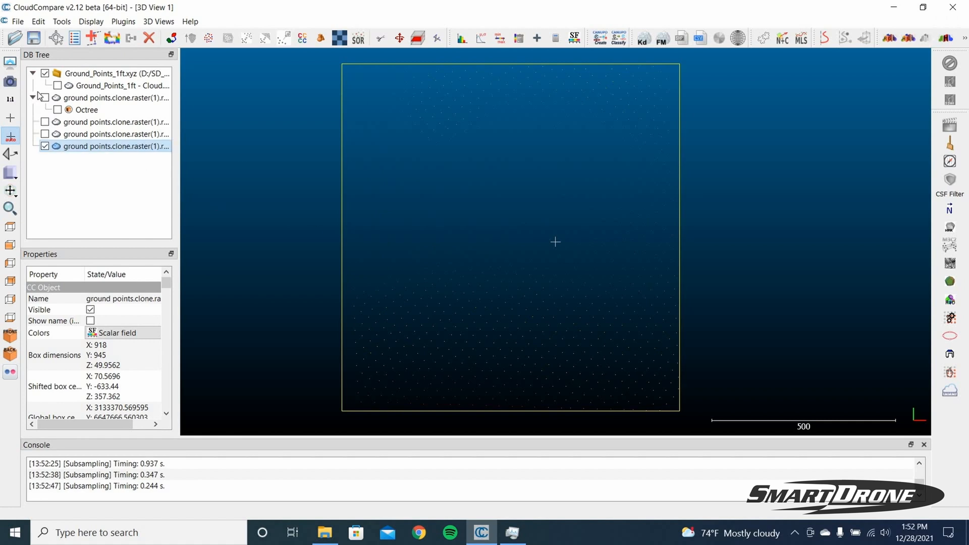
click(56, 98)
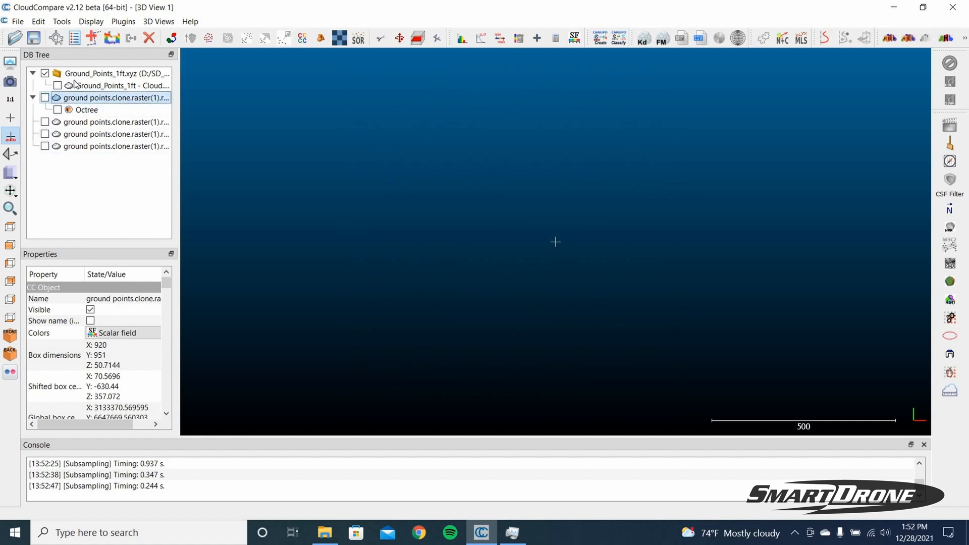
click(45, 98)
click(208, 38)
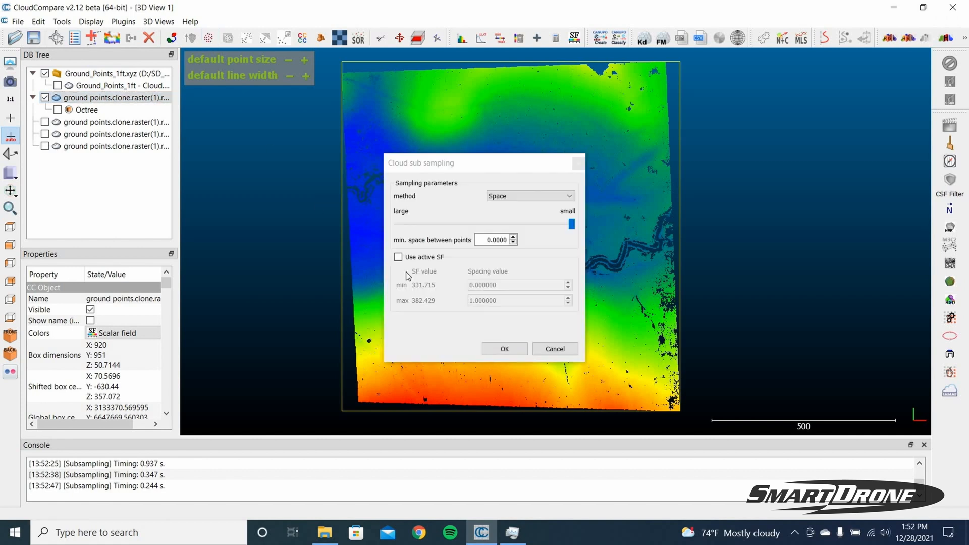
click(496, 241)
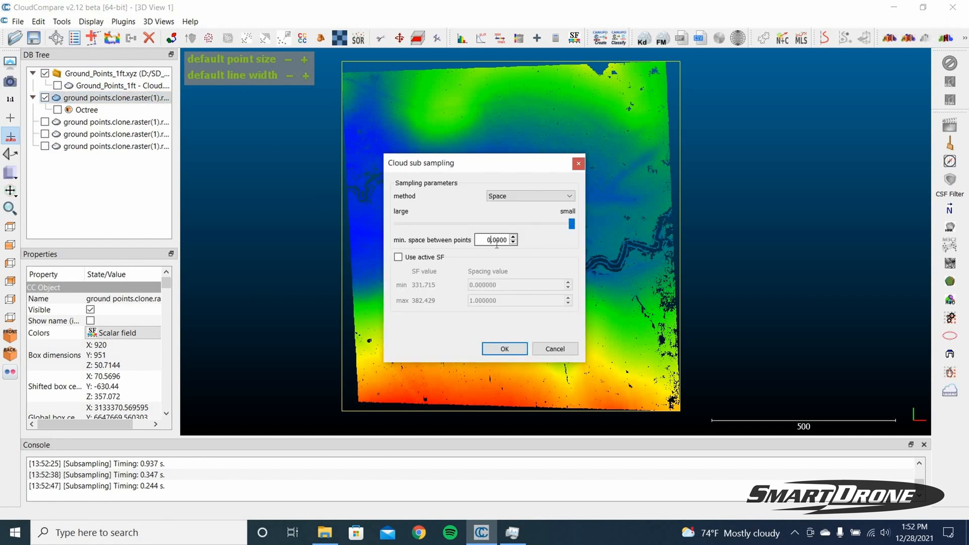
text(50)
click(505, 349)
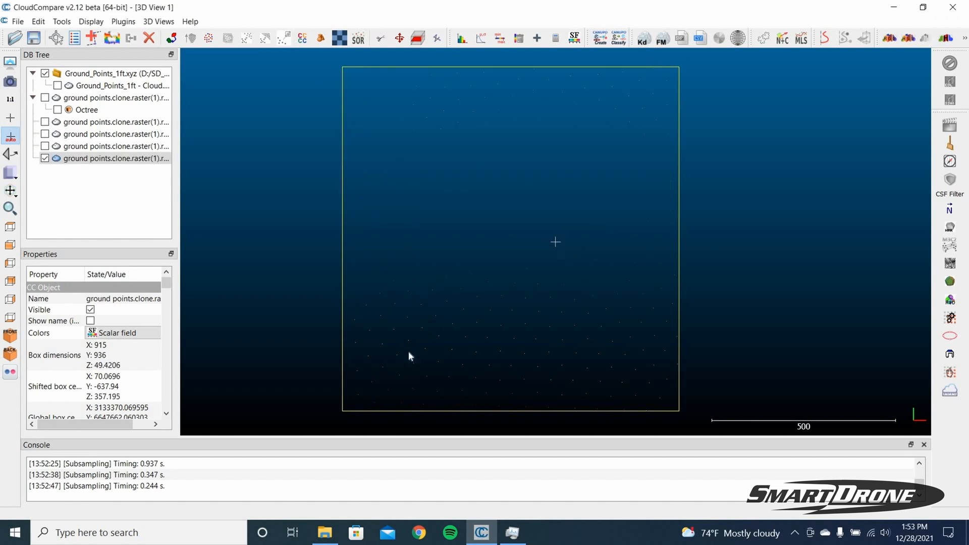
Compare the point density of the 5- and 10-spacing clouds by toggling their visibility, and hide the 50-spacing cloud.
click(45, 123)
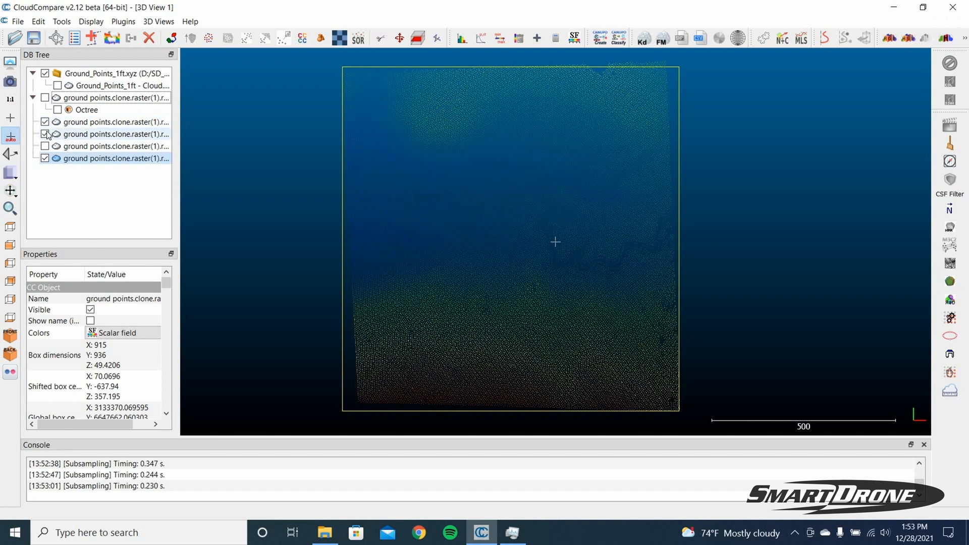
click(45, 122)
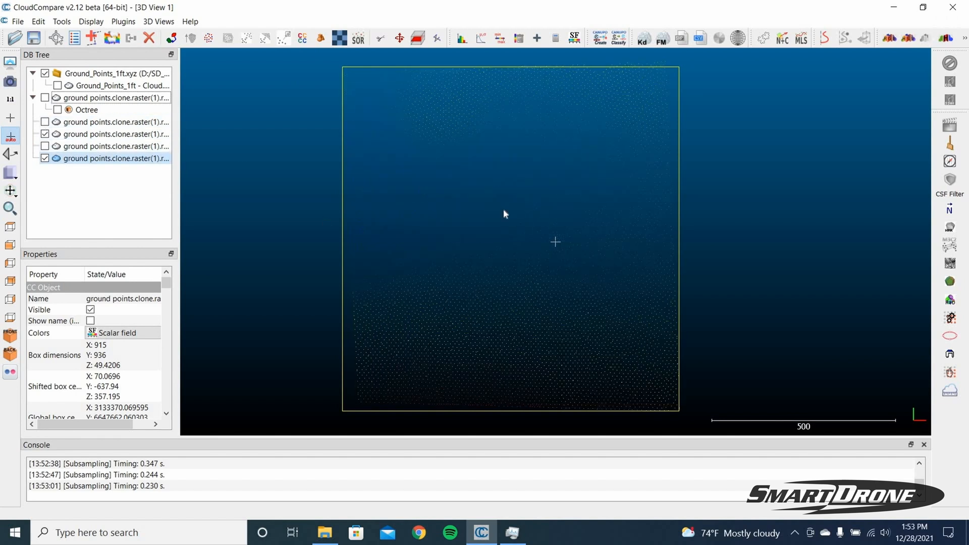
click(45, 122)
scroll(442, 233, up, 1)
scroll(375, 221, up, 1)
click(45, 134)
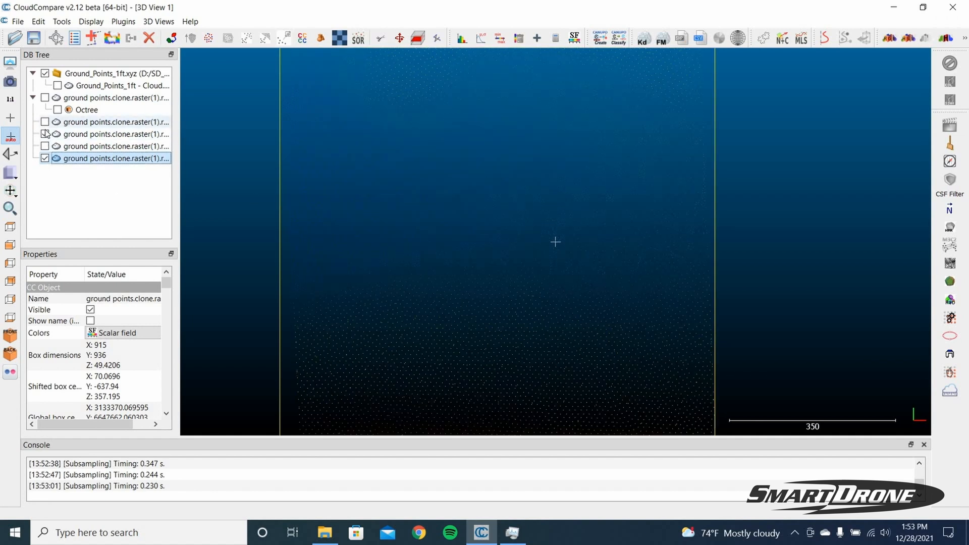
click(45, 158)
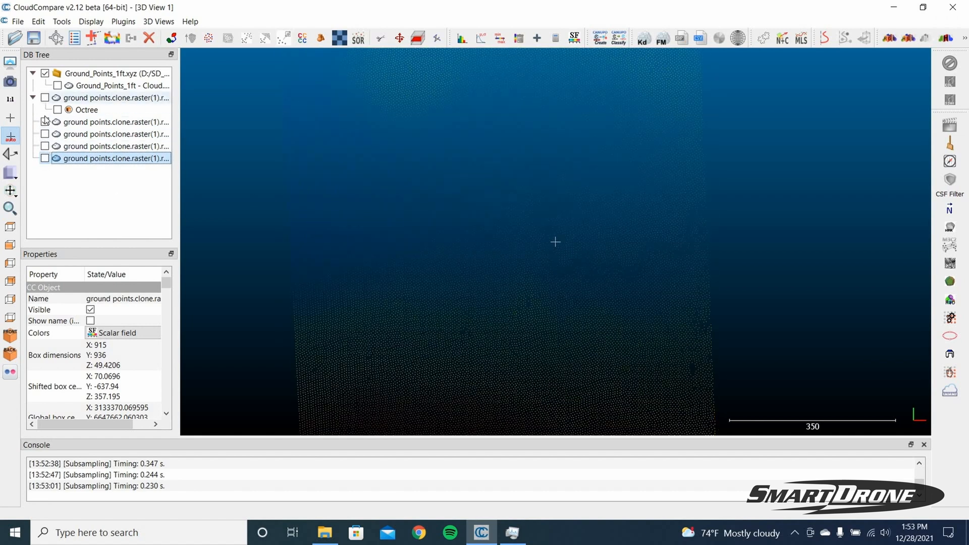
Compare the full-density raster cloud with its subsampled versions by switching their visibility on and off.
click(45, 97)
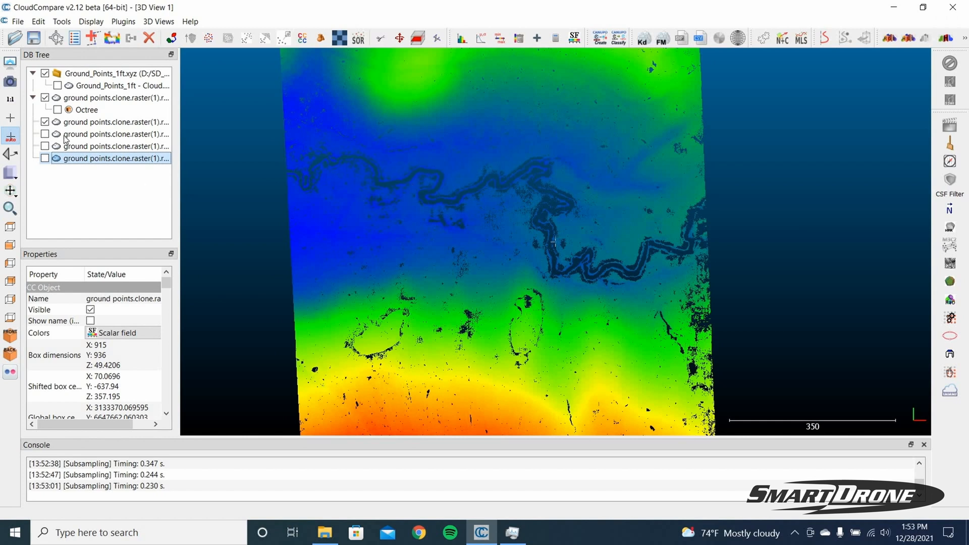
click(45, 98)
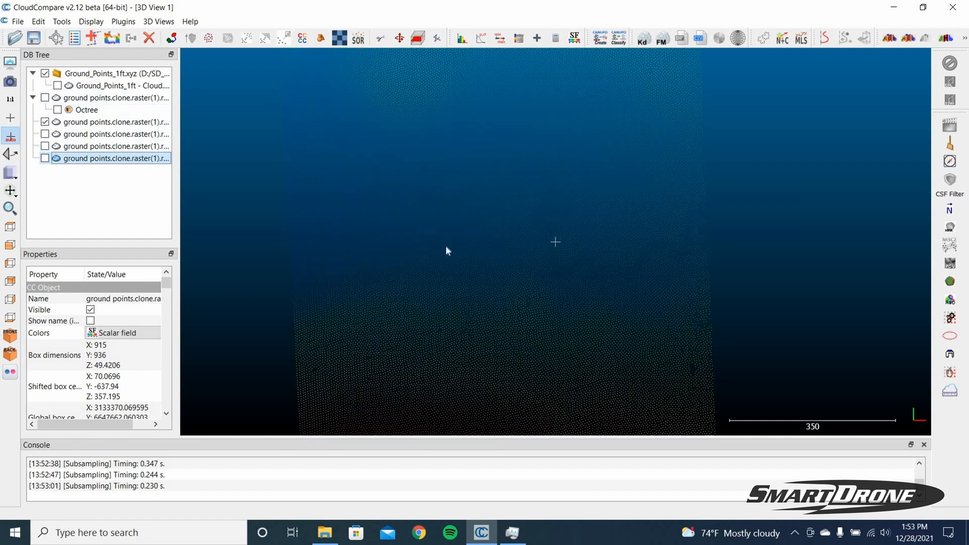
click(45, 98)
click(45, 122)
click(45, 147)
click(45, 102)
click(45, 98)
click(45, 99)
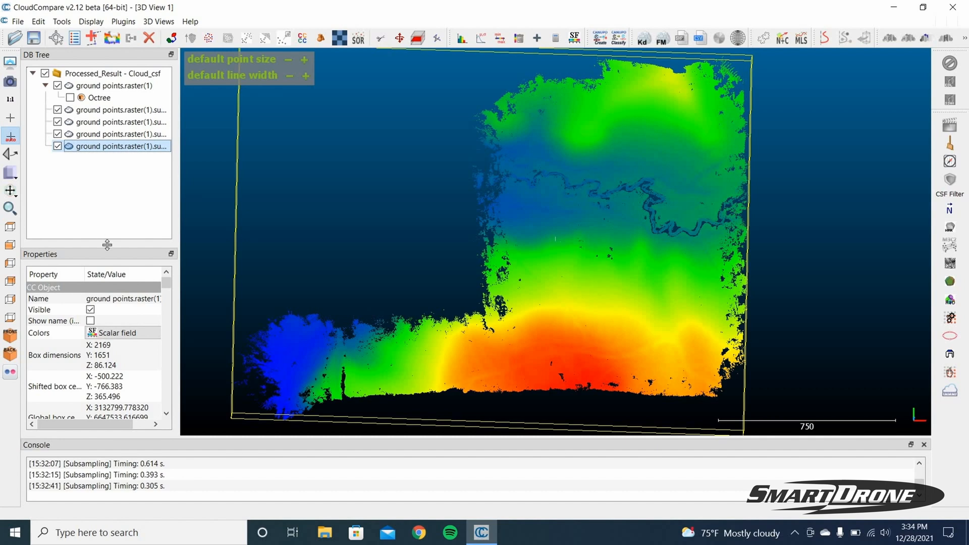
Start saving the first subsampled cloud as an ASCII cloud file with the name Ground_Points_5ft.
click(108, 111)
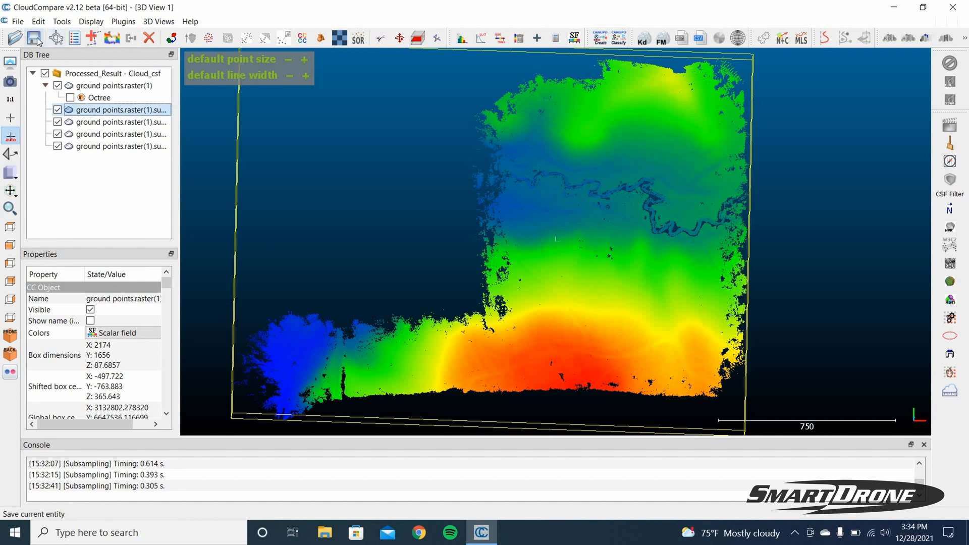
click(34, 39)
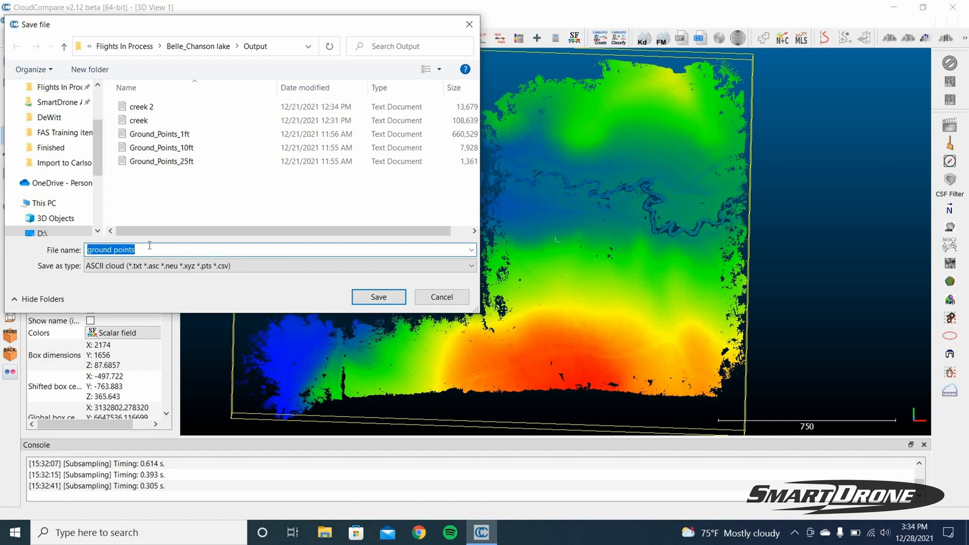
text(Ground)
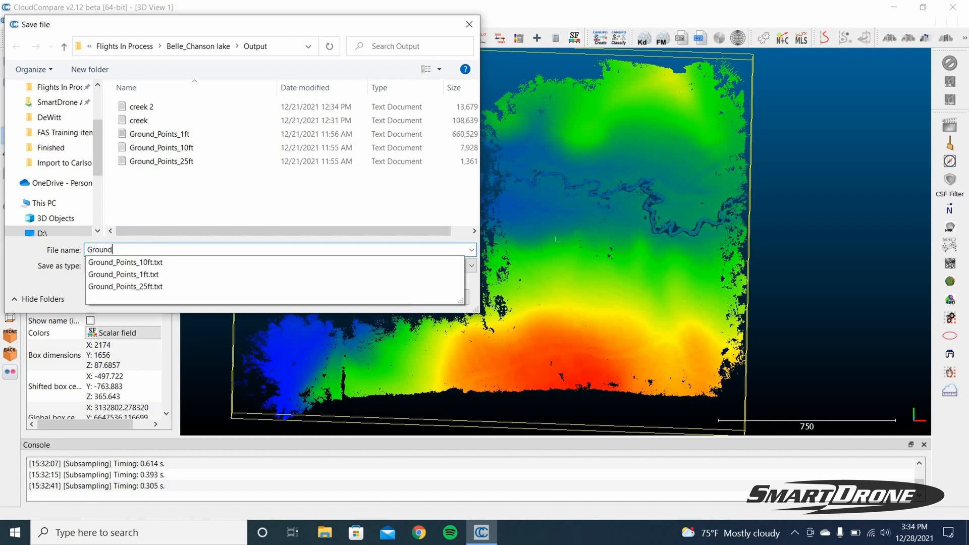
text(_Points_5ft)
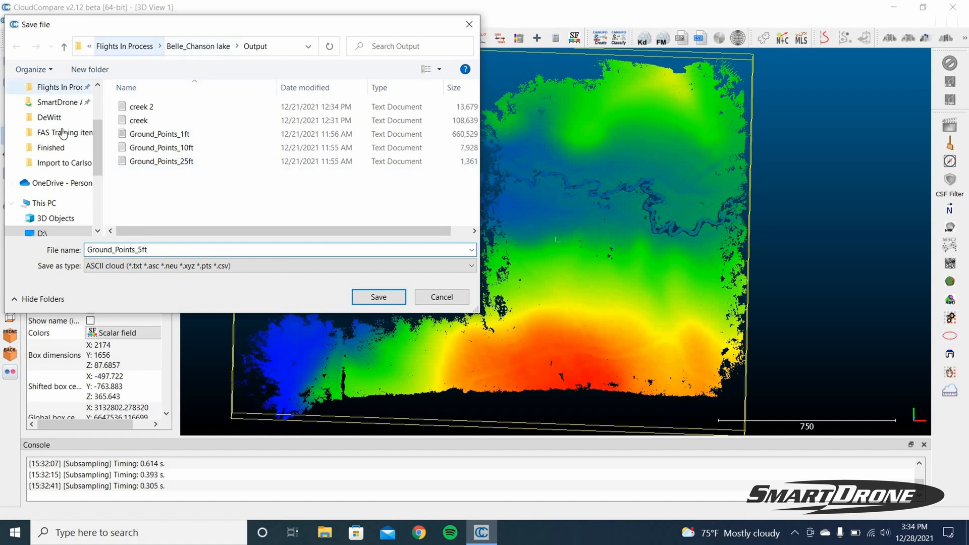
scroll(61, 126, up, 2)
click(42, 112)
double_click(160, 148)
double_click(151, 108)
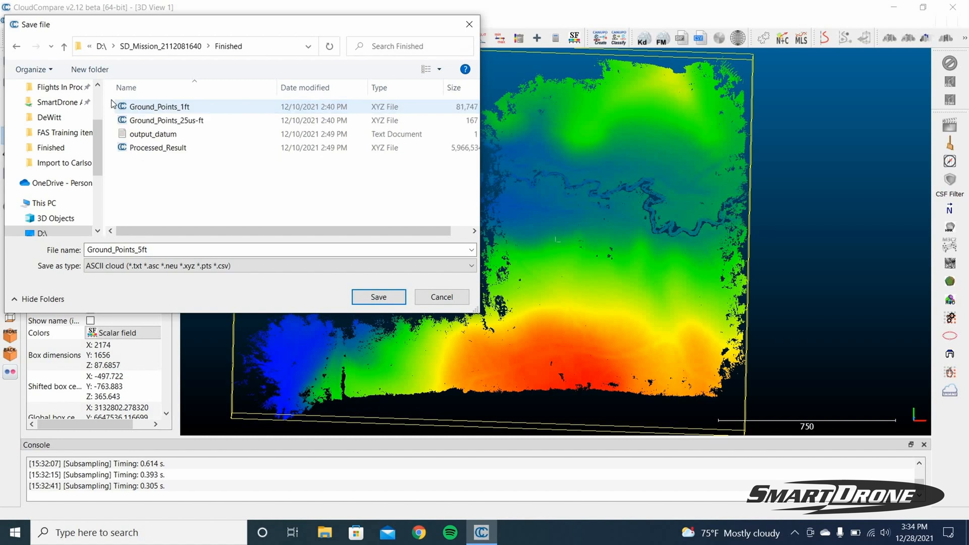
click(64, 47)
Create a folder named Subsampled in the mission folder and open it as the save location.
click(90, 69)
text(S)
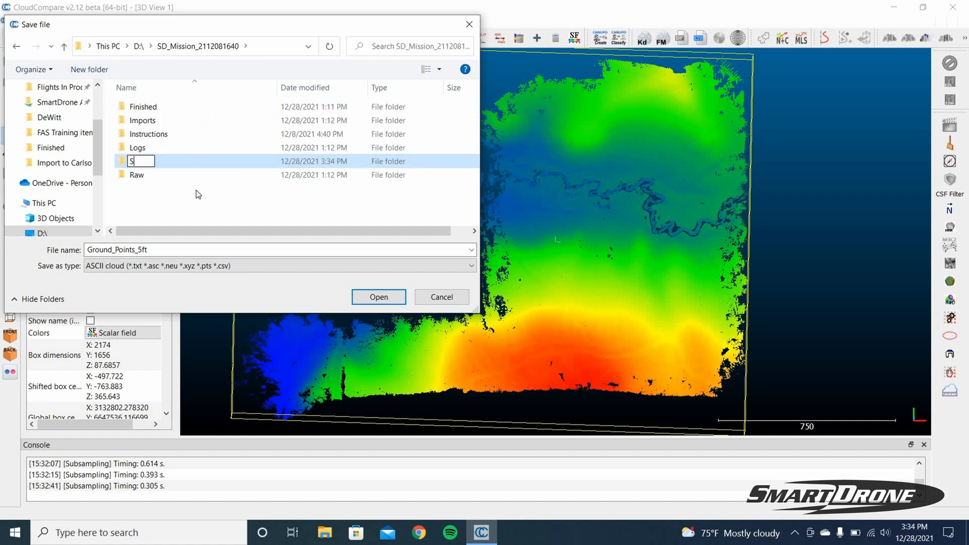
text(ubsampled)
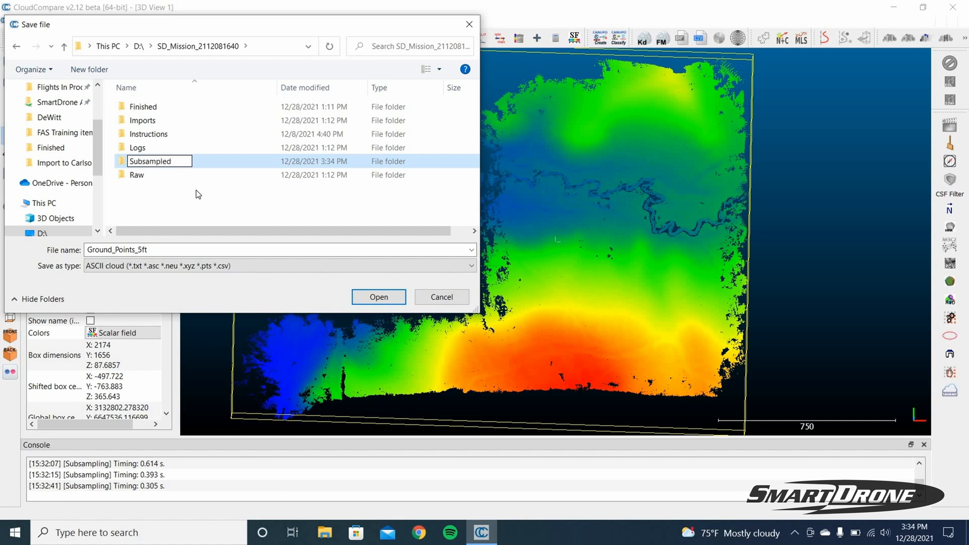
key(Return)
double_click(197, 175)
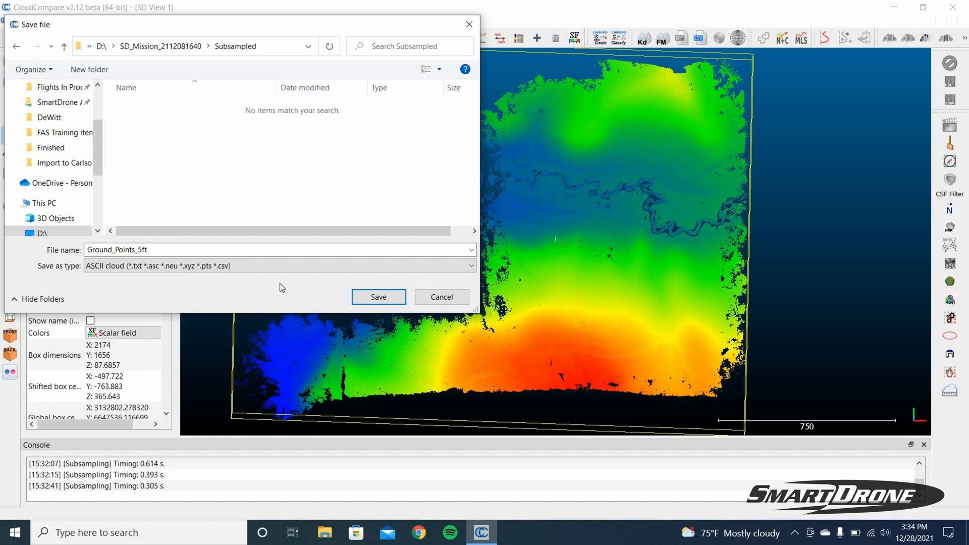
Finish exporting Ground_Points_5ft to the Subsampled folder, accepting the default ASCII precision, separator and order options.
click(374, 302)
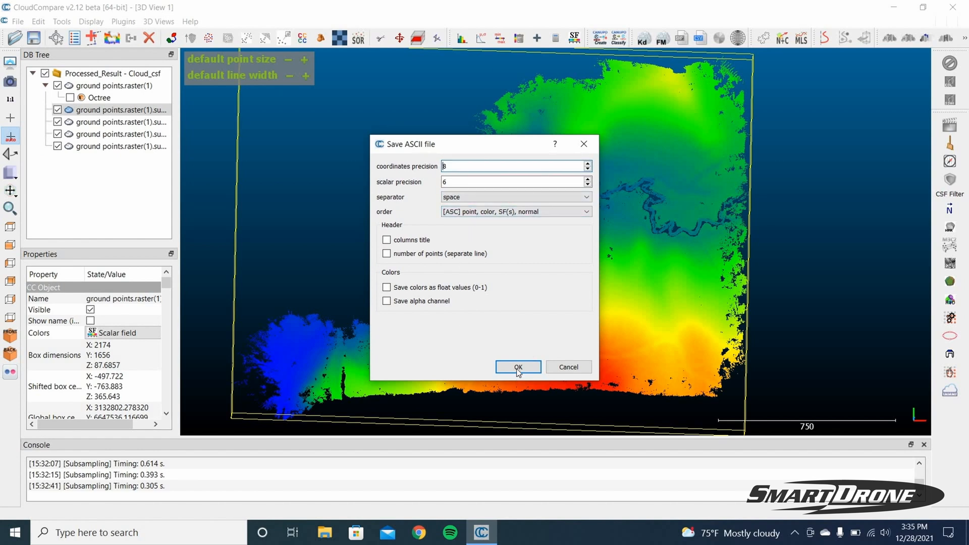
key(Return)
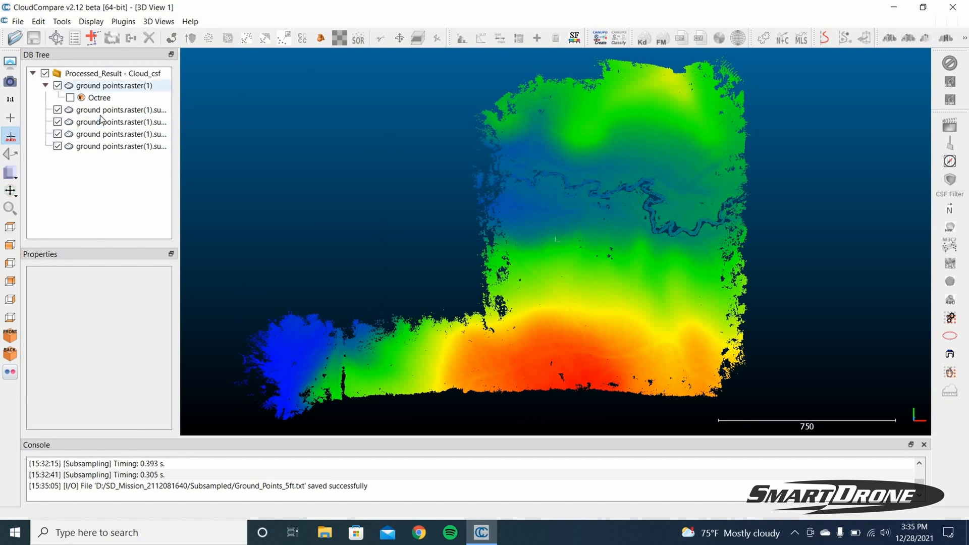
Export the second subsampled cloud to the Subsampled folder as an ASCII cloud named Ground_Points_10ft, keeping the default ASCII options.
click(102, 124)
click(33, 37)
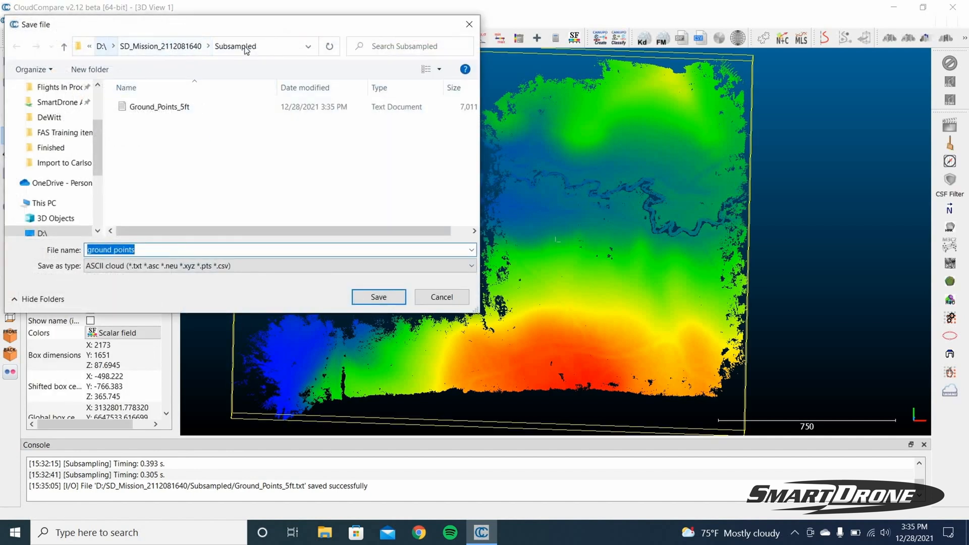
drag(119, 249, 155, 248)
key(ctrl+a)
text(G)
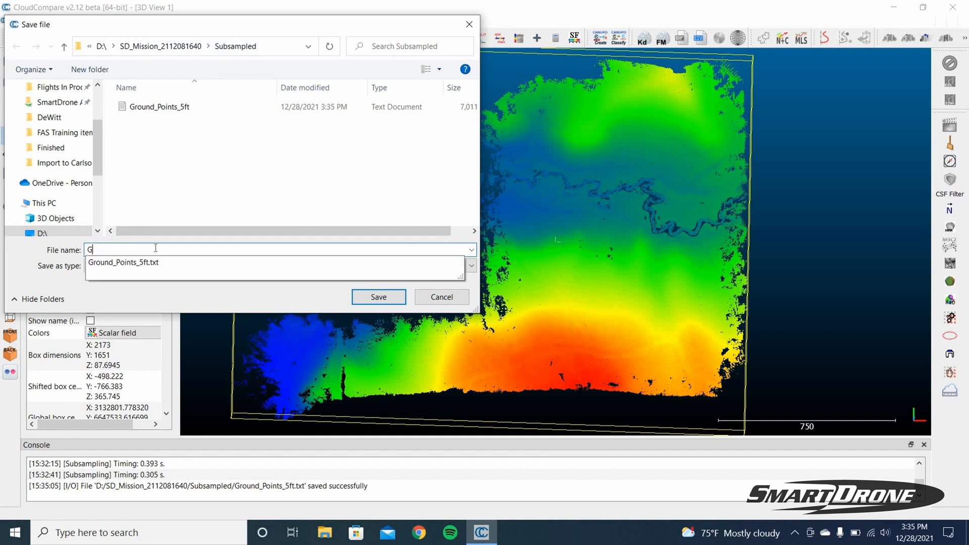
key(Down)
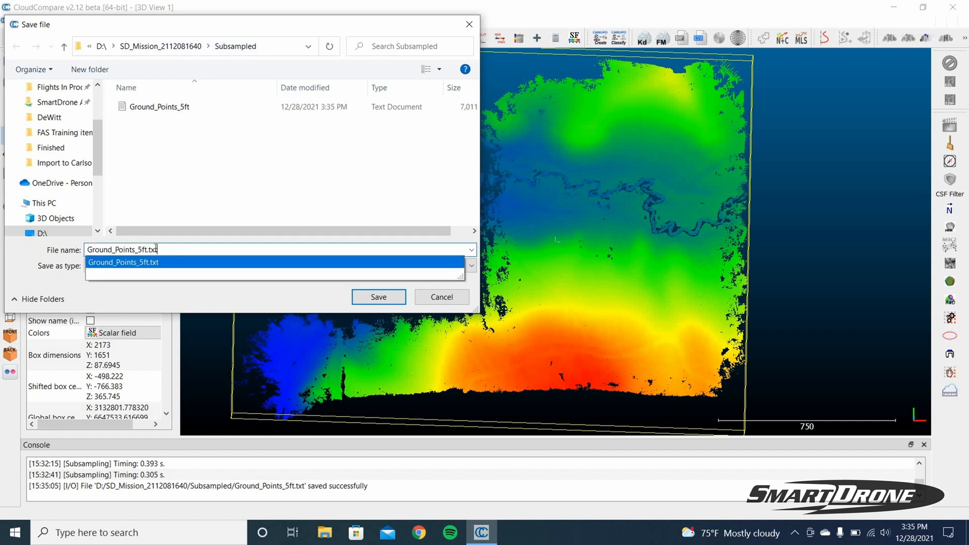
key(BackSpace)
key(BackSpace)
key(BackSpace)
key(BackSpace)
key(BackSpace)
key(BackSpace)
key(BackSpace)
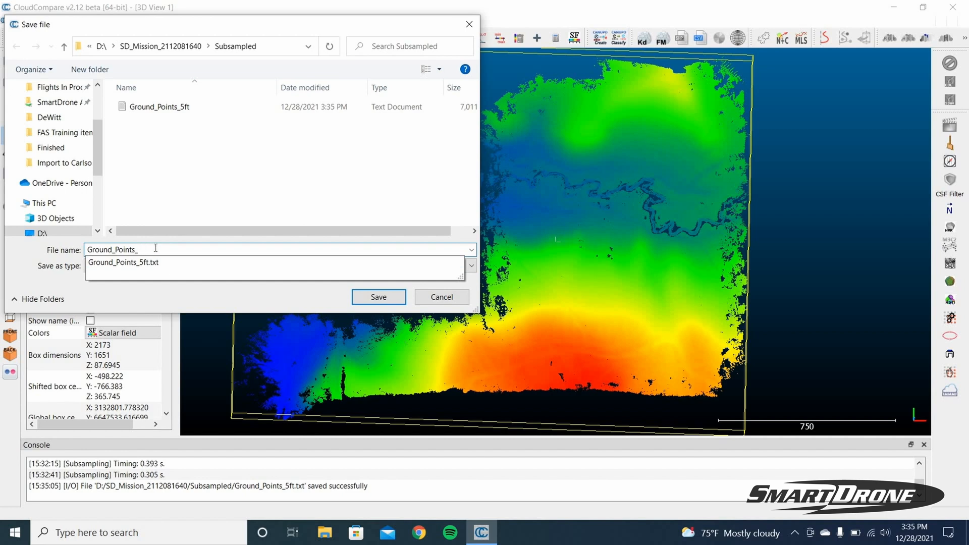
text(1)
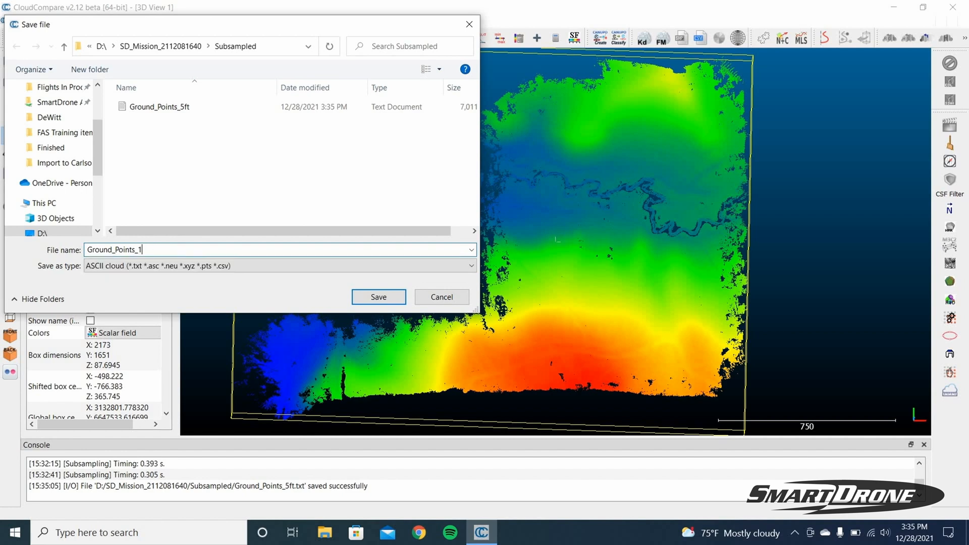
text(00=)
key(BackSpace)
key(BackSpace)
text(ft)
click(386, 297)
click(518, 367)
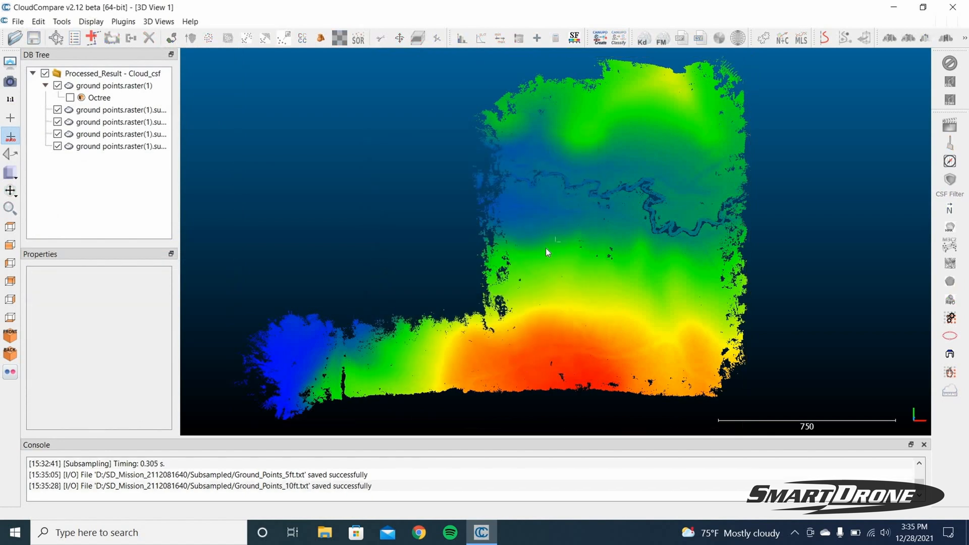